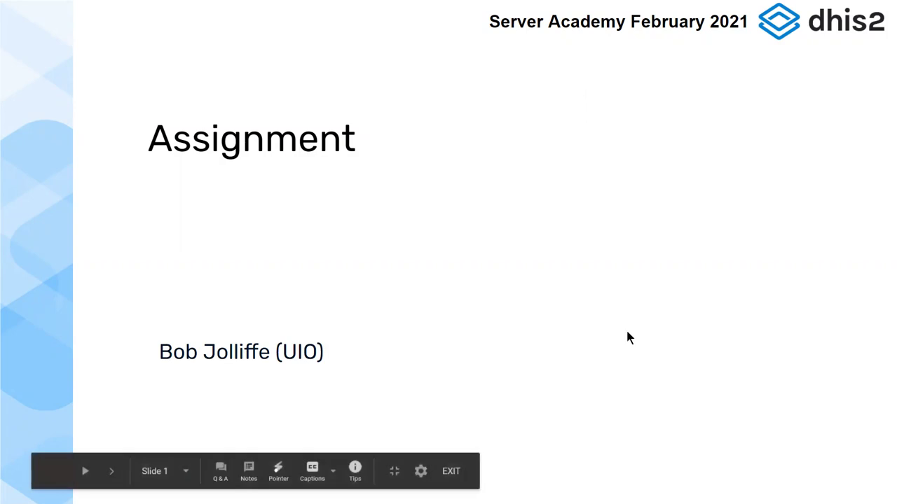
Switch to Slack and open #tech-support to the question on submitting the assignment
key("alt+Tab")
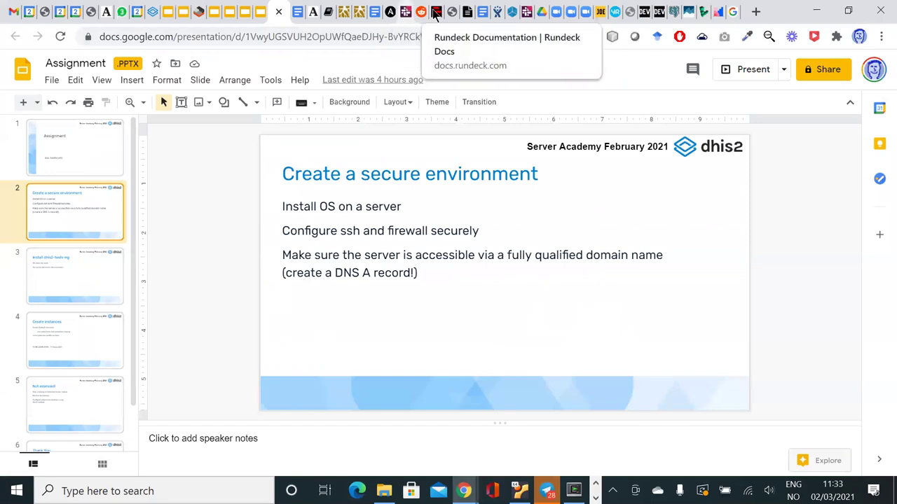
left_click(510, 11)
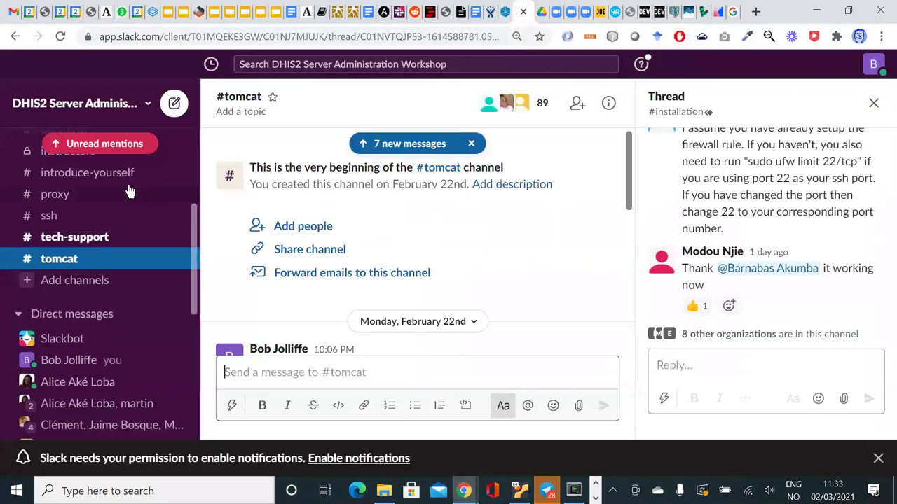
left_click(83, 242)
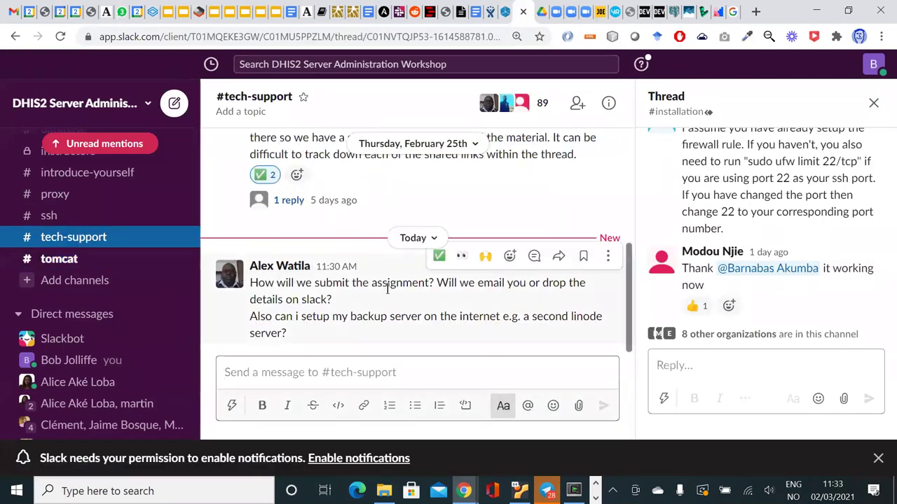
left_click(423, 283)
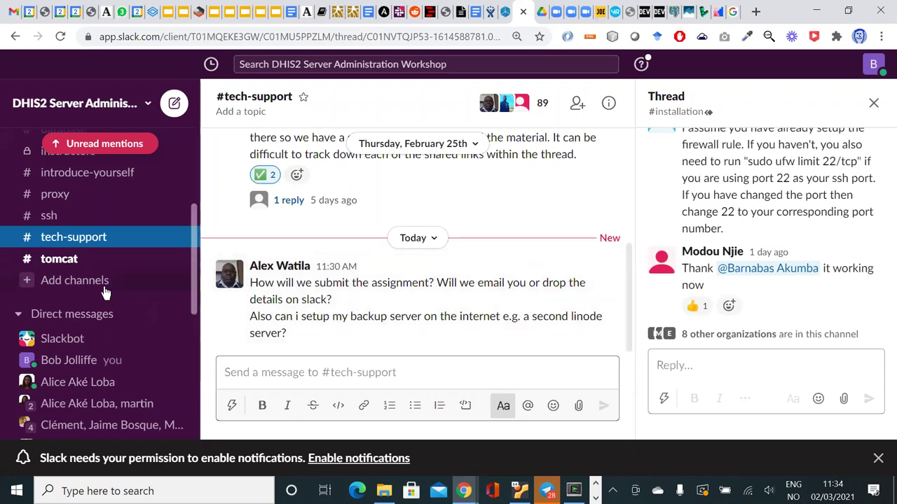
Open #tomcat from the sidebar, showing the question about LXD and container memory
scroll(105, 292, "up", 3)
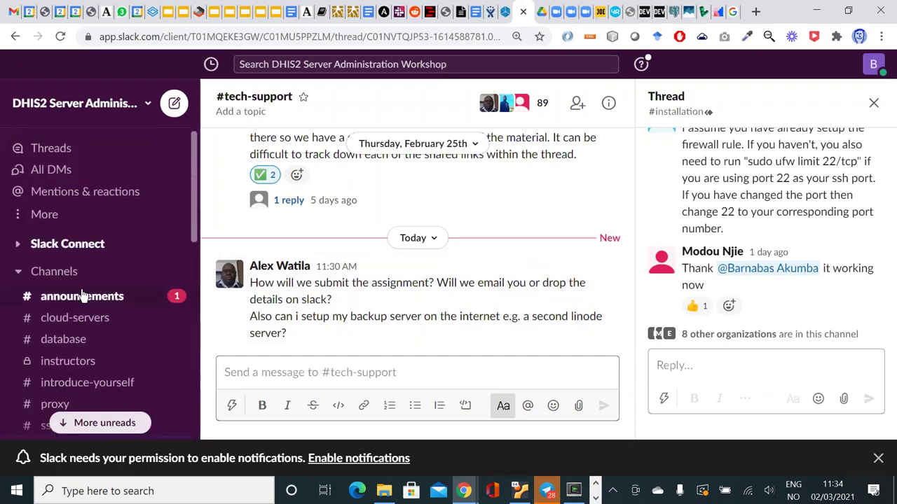
left_click(73, 296)
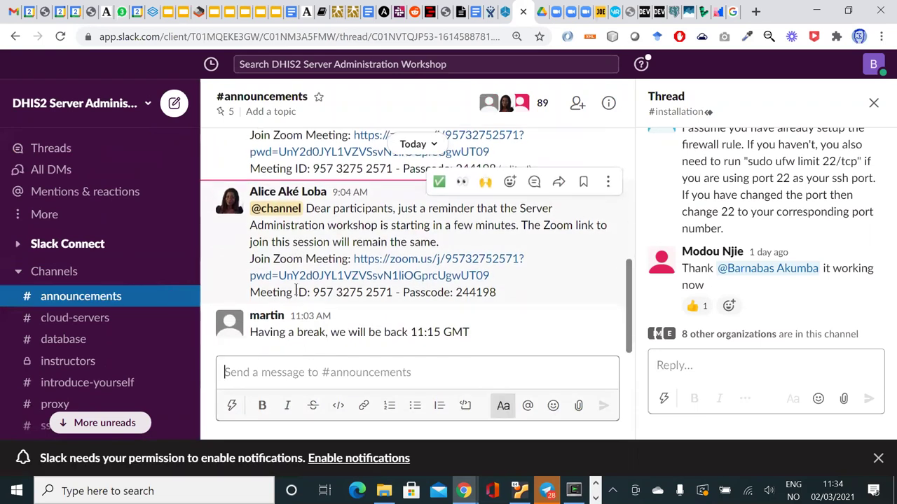
scroll(114, 330, "down", 3)
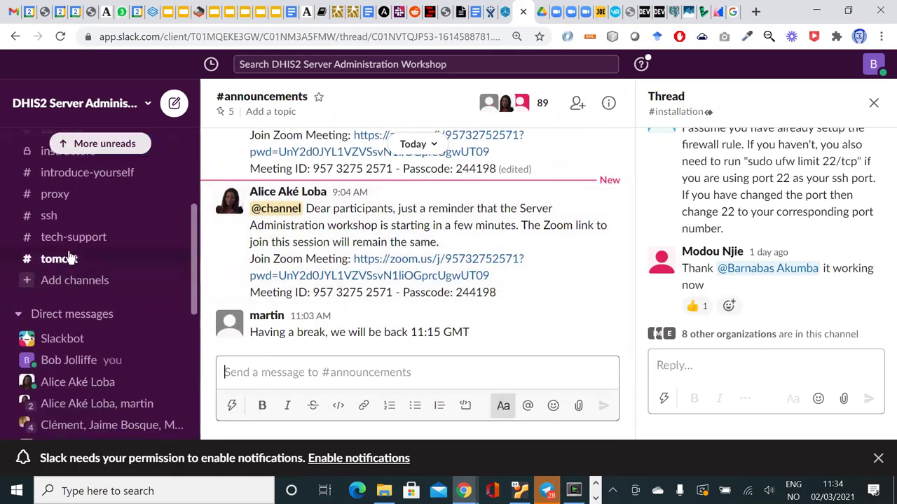
left_click(69, 257)
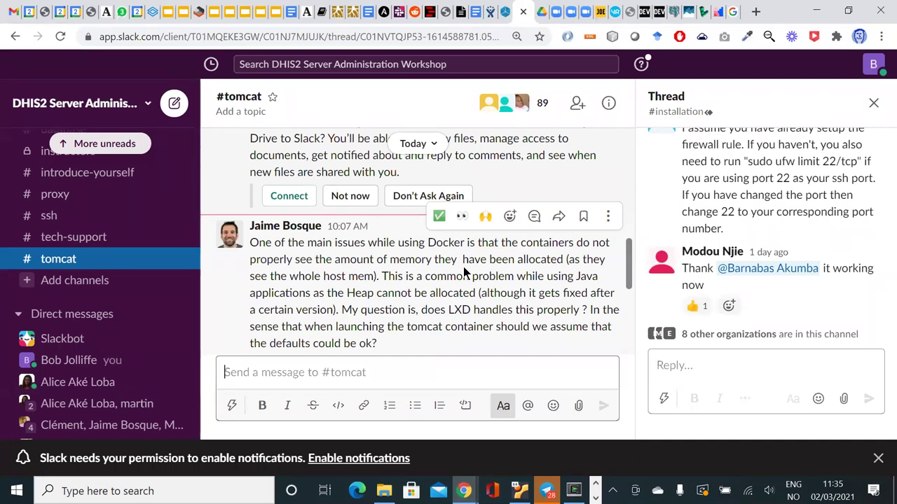
Scroll #tomcat down to the newest question about getting a linode for the assignments
scroll(464, 272, "down", 2)
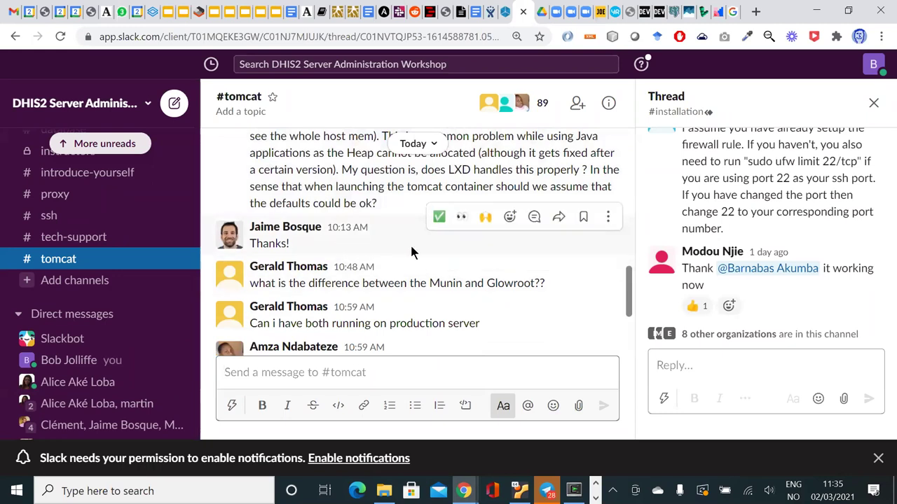
scroll(423, 249, "down", 1)
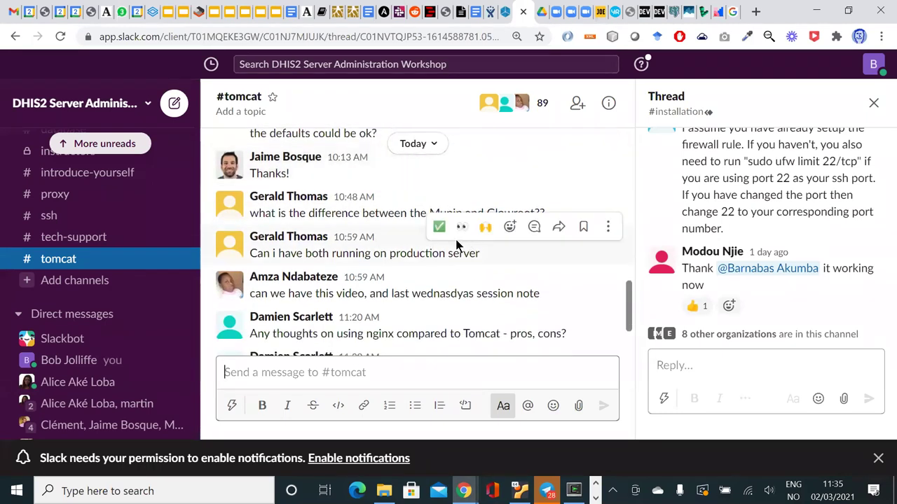
scroll(493, 248, "down", 1)
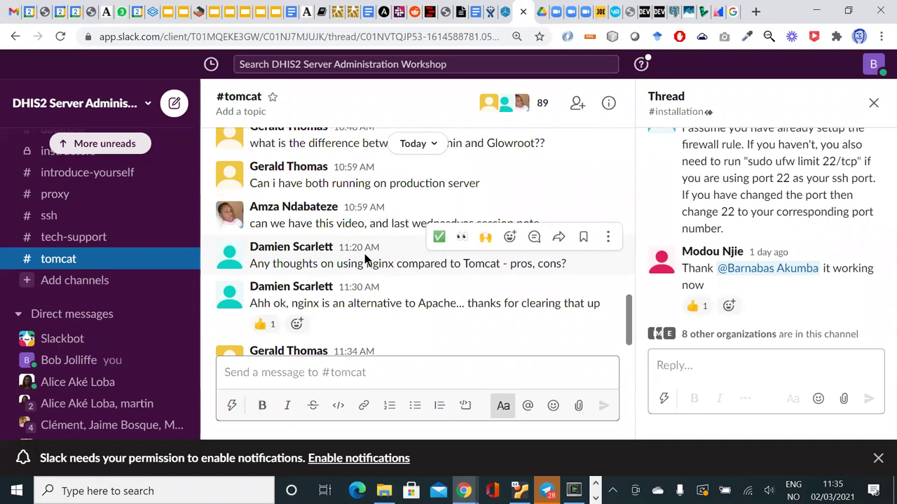
scroll(364, 253, "down", 1)
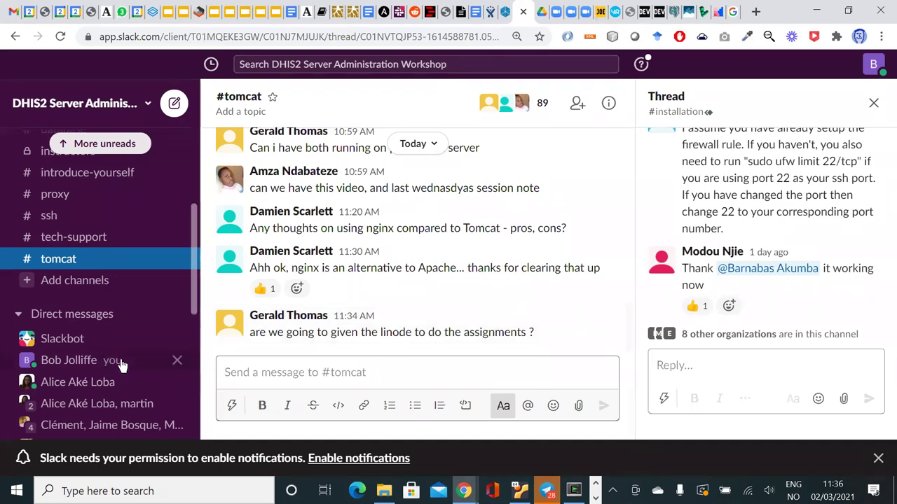
scroll(121, 362, "down", 3)
scroll(121, 356, "down", 3)
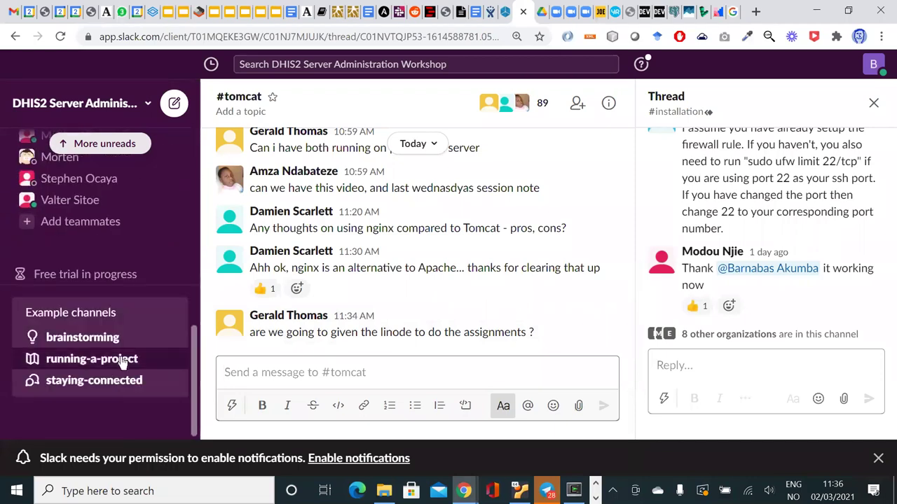
scroll(121, 356, "up", 6)
scroll(121, 356, "up", 5)
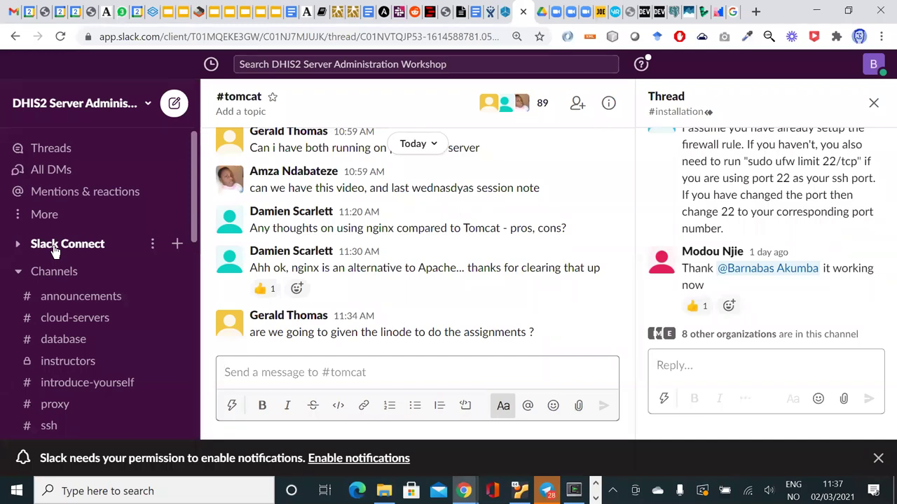
Read the remaining #tomcat questions, then bring the focal VM terminal back to the front
scroll(81, 286, "down", 3)
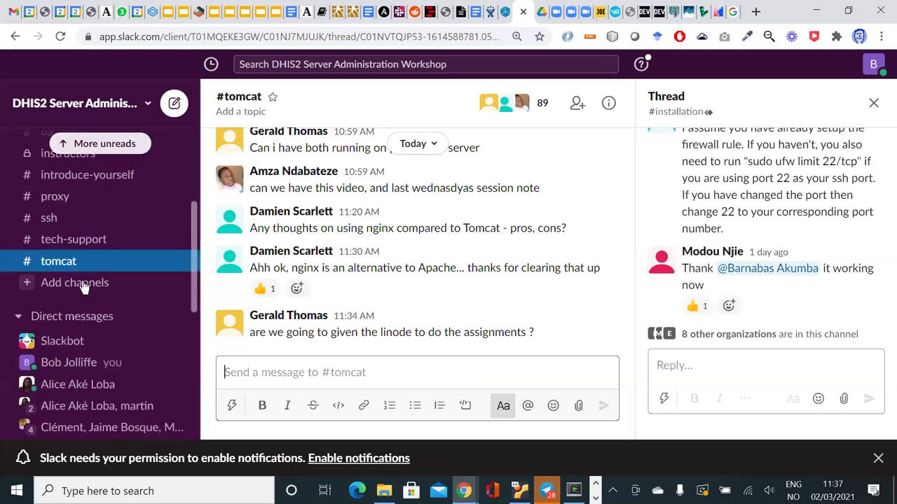
scroll(82, 287, "down", 5)
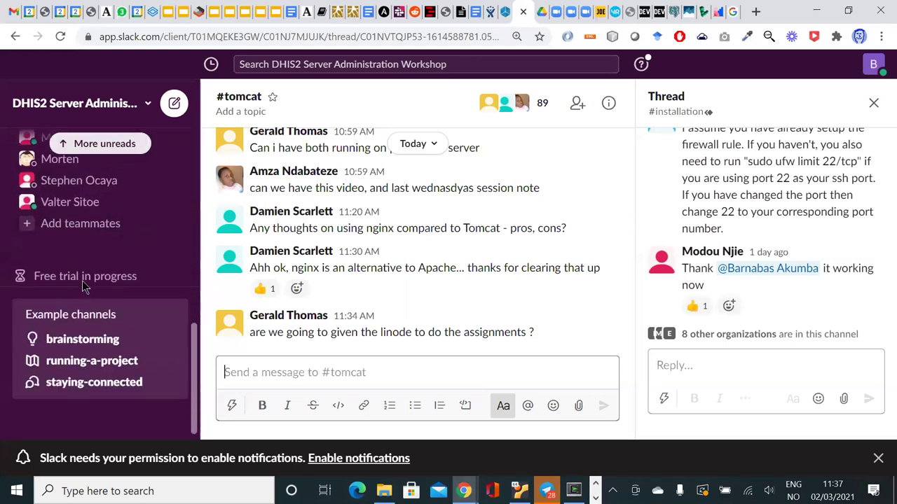
scroll(82, 288, "up", 10)
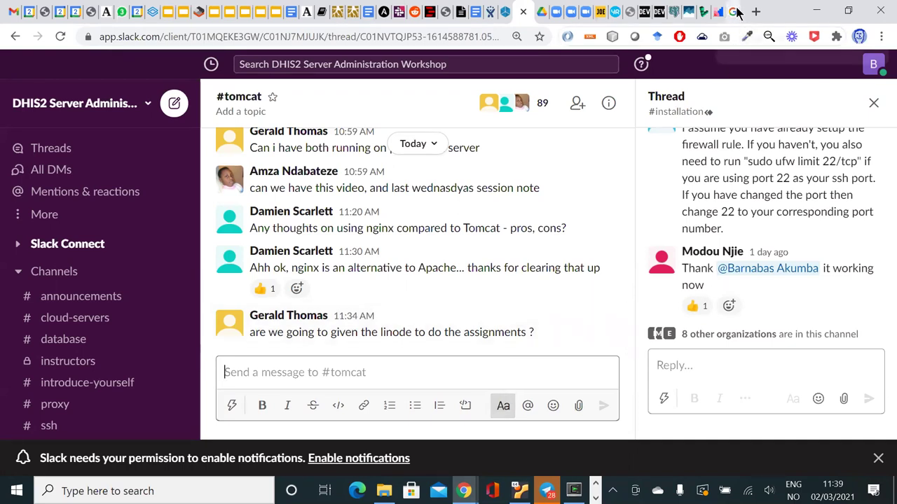
left_click(560, 413)
mouse_move(519, 490)
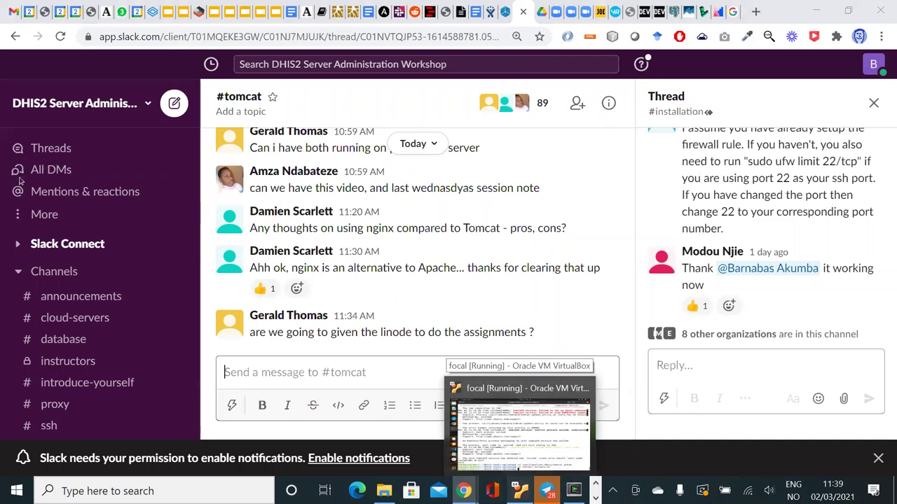
key("alt+Tab")
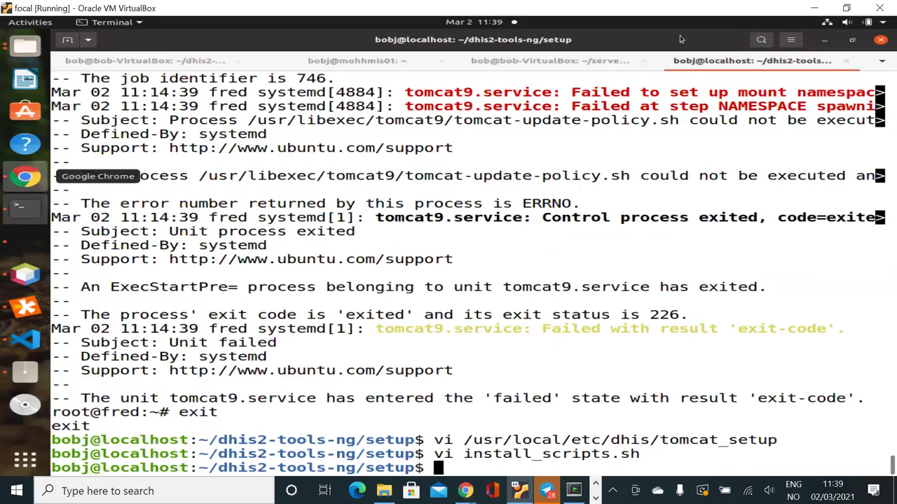
In the VM's Chrome, load hmis.moh.gov.rw/glowroot in the dhis2 downloads tab
key("alt+Tab")
left_click(674, 38)
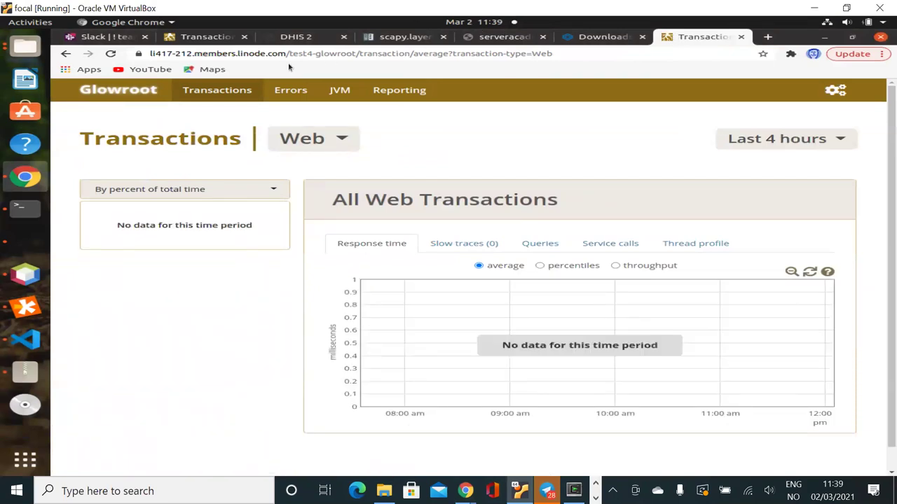
left_click(595, 37)
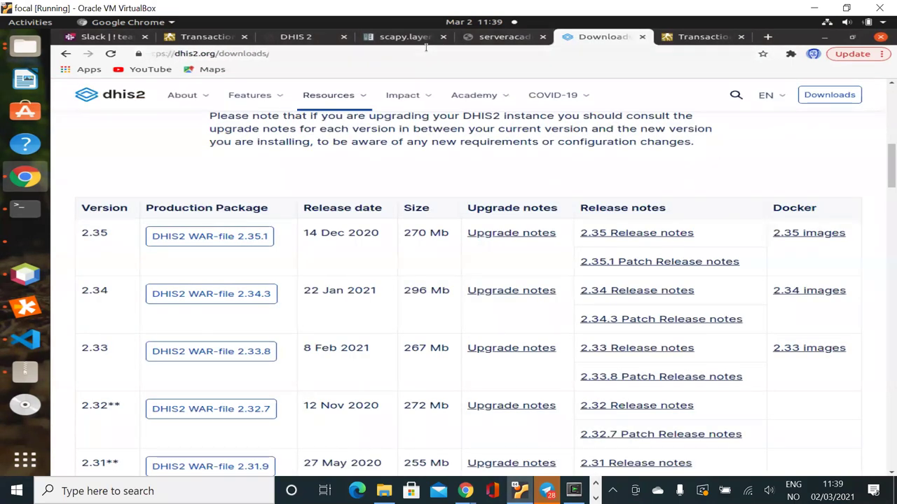
key("ctrl+l")
type("h")
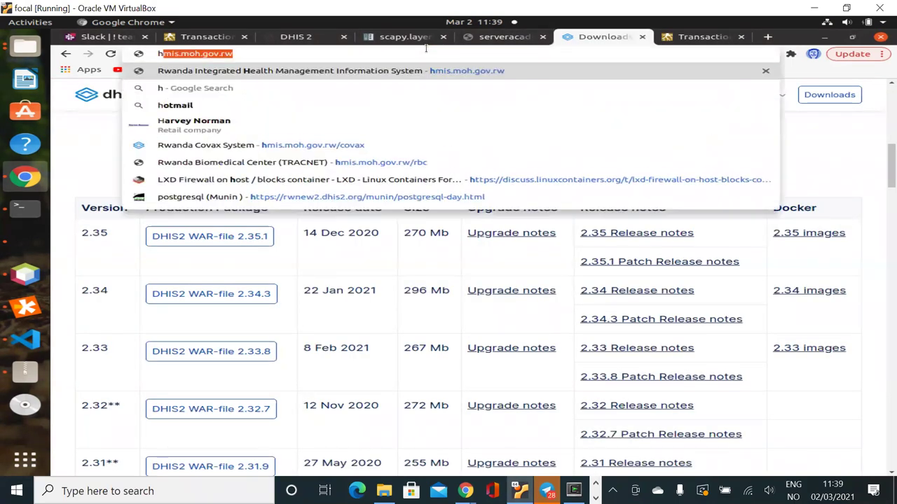
type("mi")
key("Right")
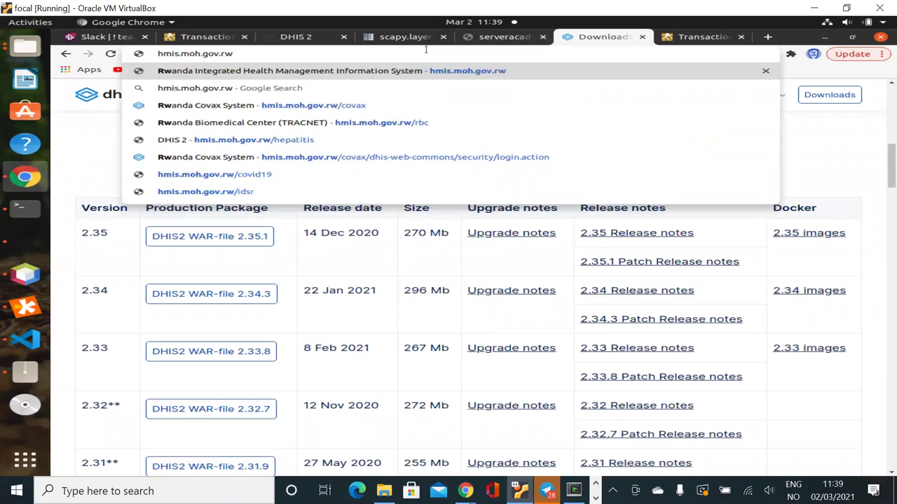
type("/")
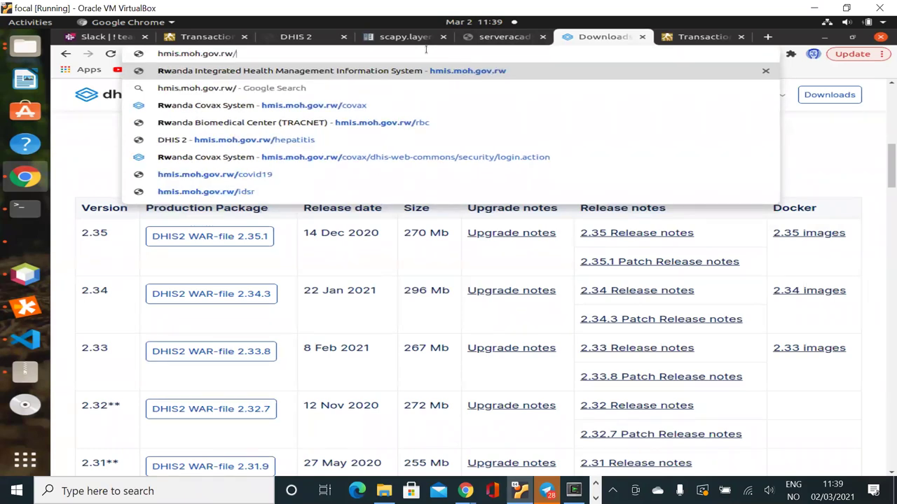
type("glowroot")
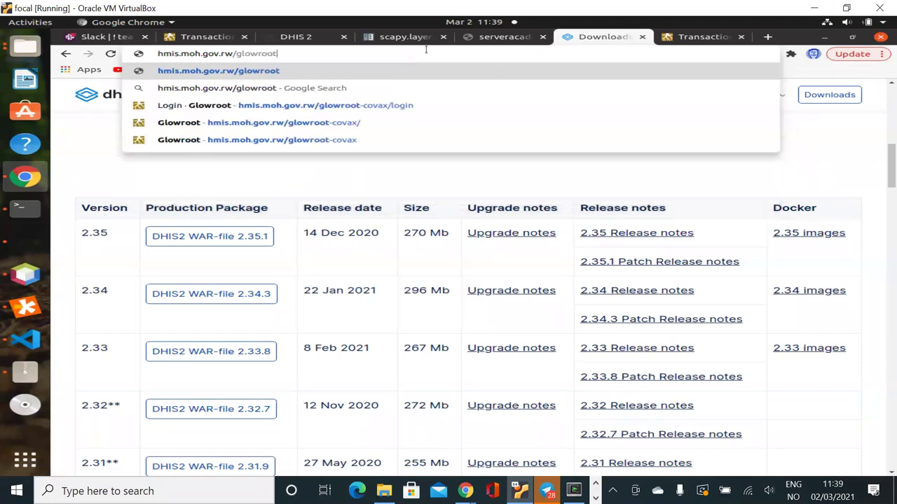
key("Return")
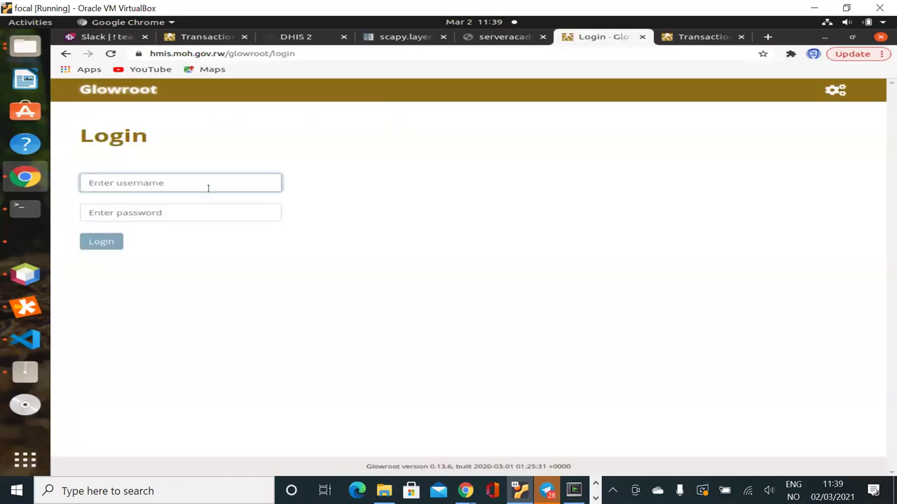
Fill in the administrator username and password on the Glowroot login form
left_click(212, 184)
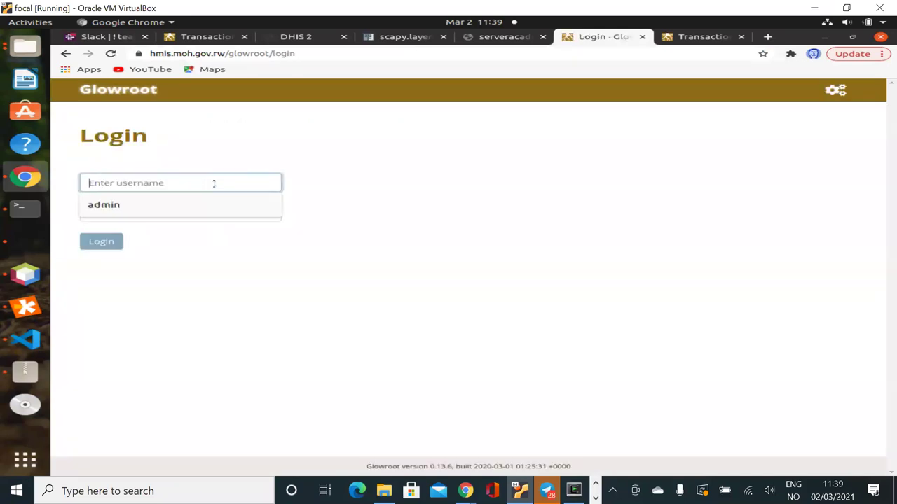
left_click(168, 205)
left_click(166, 218)
type("admin")
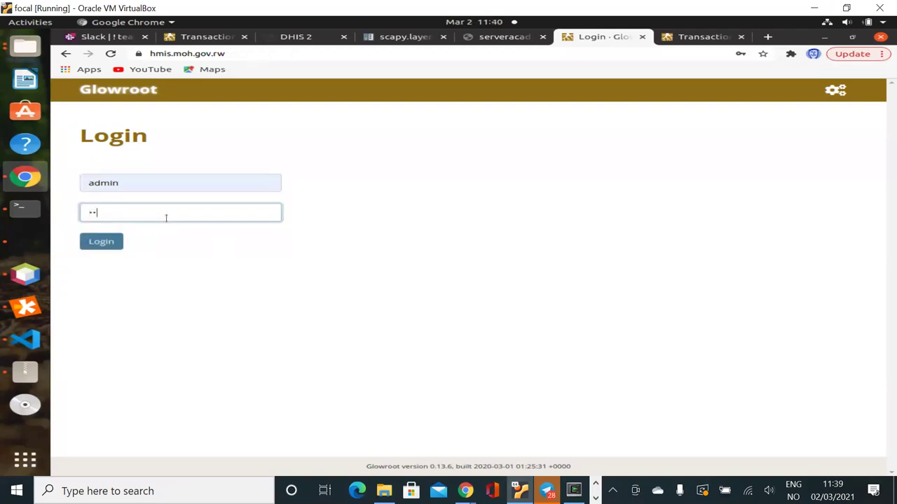
type("•••••")
Submit the login to load the UPHMIS Web transactions dashboard for the last 4 hours
key("Return")
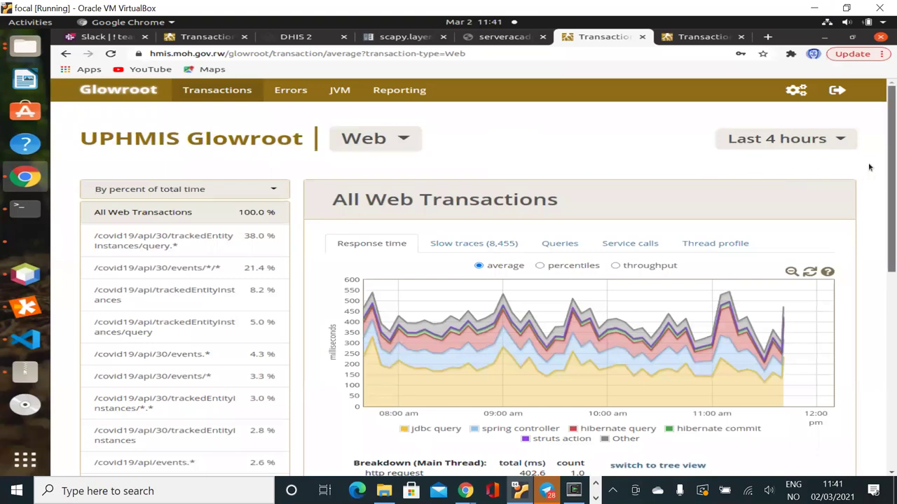
Scroll down to the Breakdown (Main Thread) table with http request, spring controller and jdbc totals
scroll(868, 203, "down", 1)
scroll(871, 221, "down", 2)
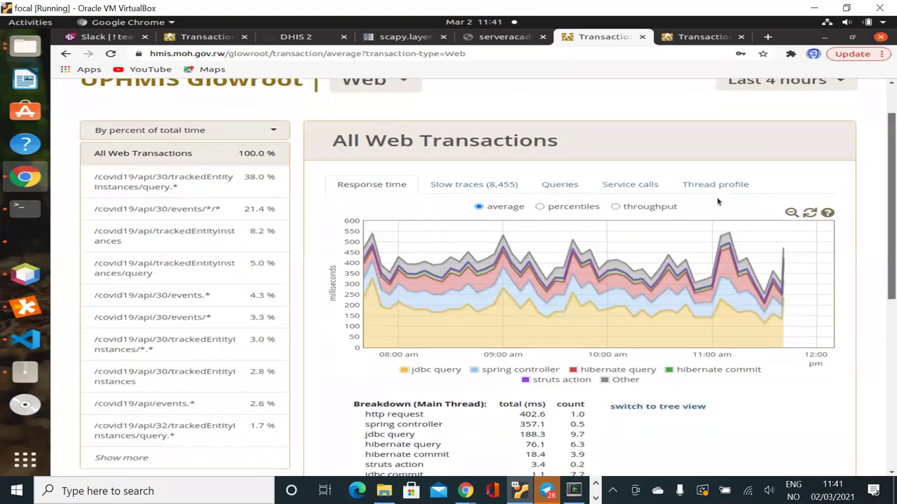
scroll(752, 221, "down", 3)
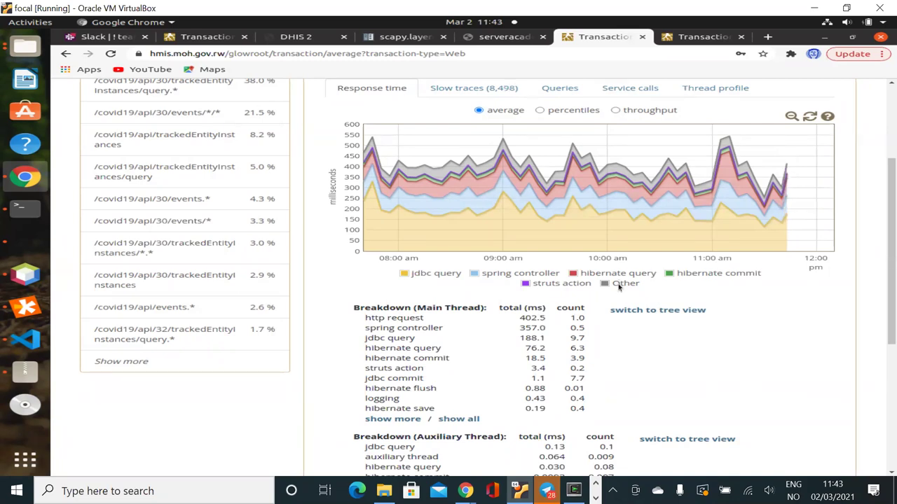
Switch back to Slack's #tomcat channel and scroll the sidebar to Direct messages
key("alt+Tab")
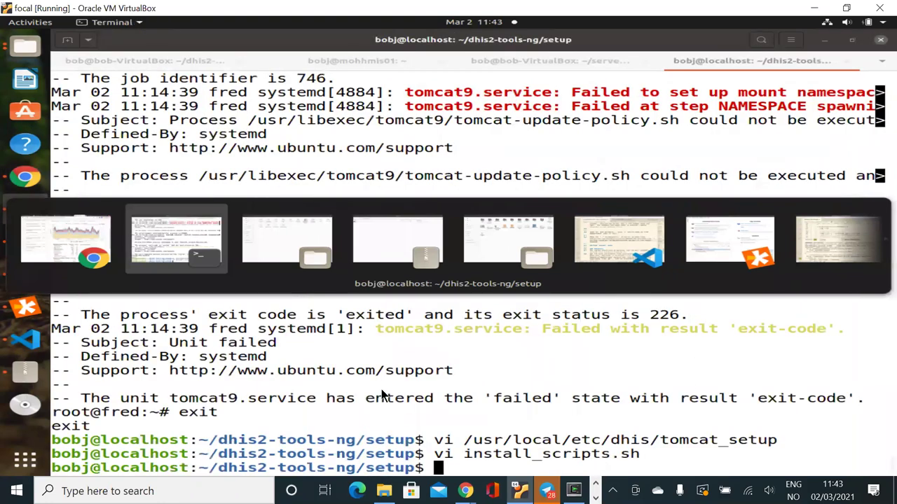
key("alt+Tab")
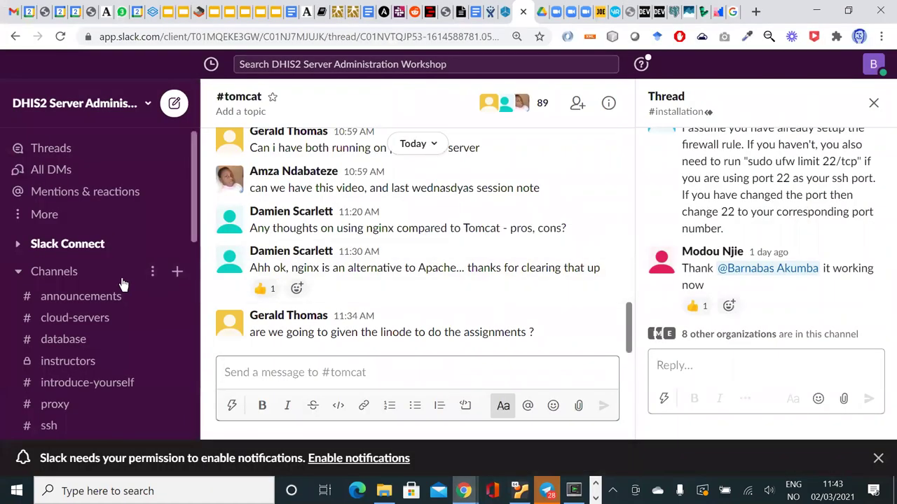
scroll(121, 284, "down", 10)
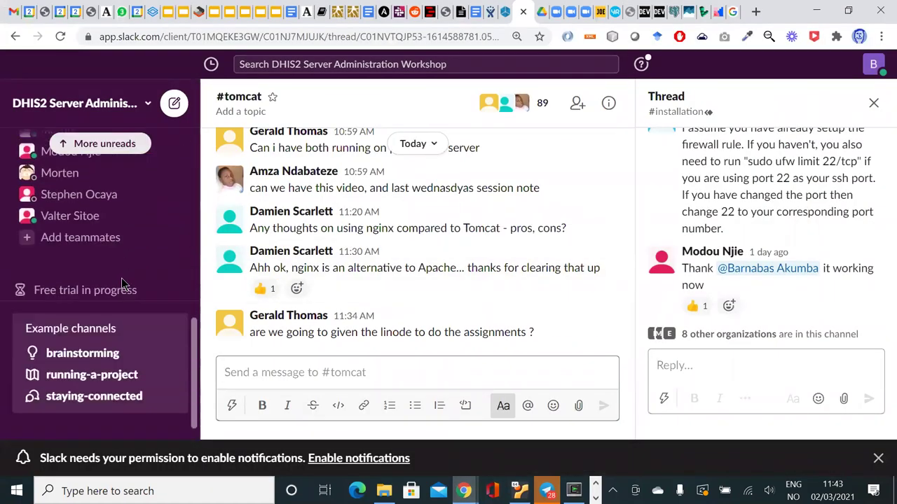
scroll(121, 284, "up", 4)
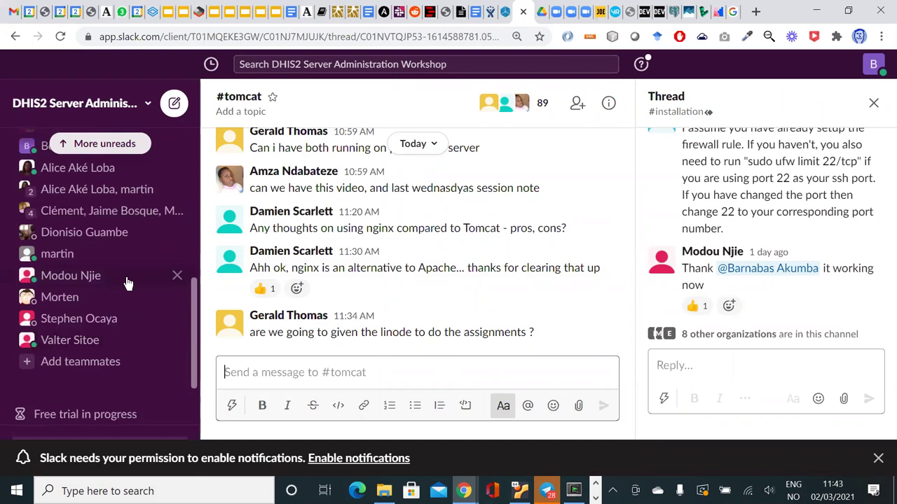